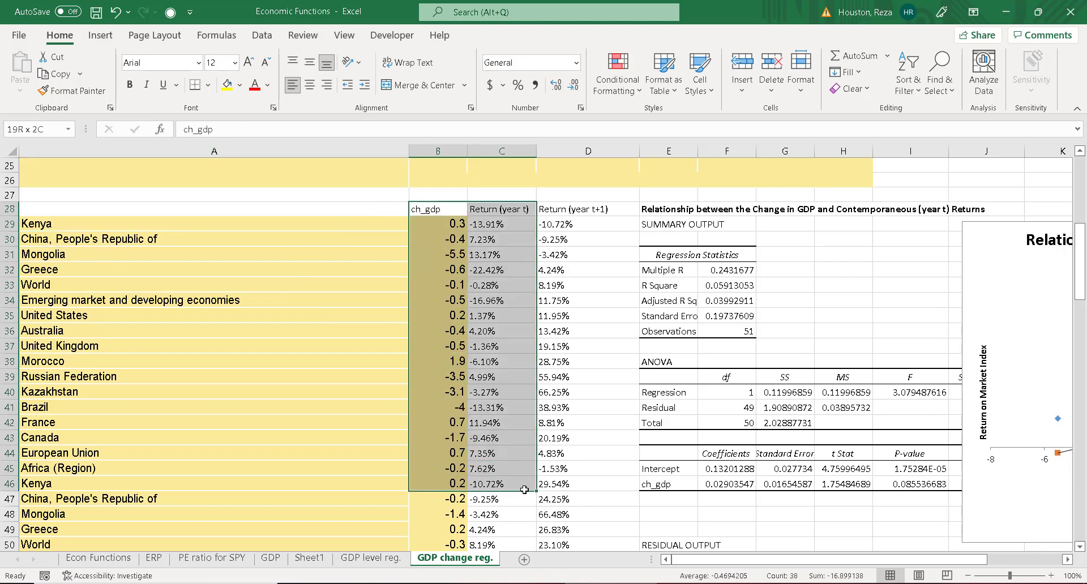
# Examine the ch_gdp, Return (year t) and Return (year t+1) columns, comparing GDP changes with same-year and next-year returns from row 28 down
pyautogui.moveTo(434, 211); pyautogui.dragTo(437, 424)
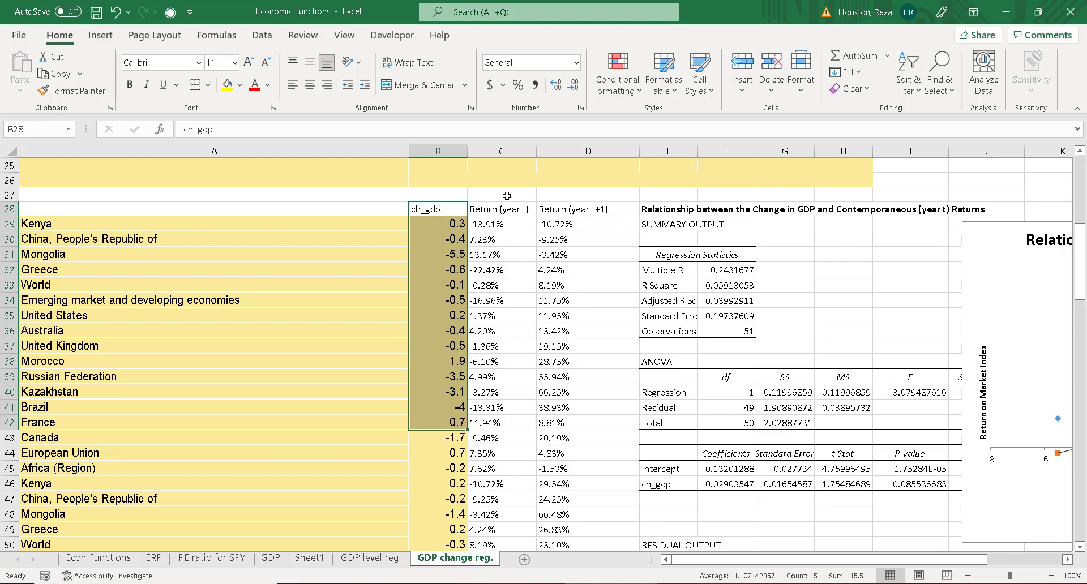
pyautogui.moveTo(511, 210); pyautogui.dragTo(503, 508)
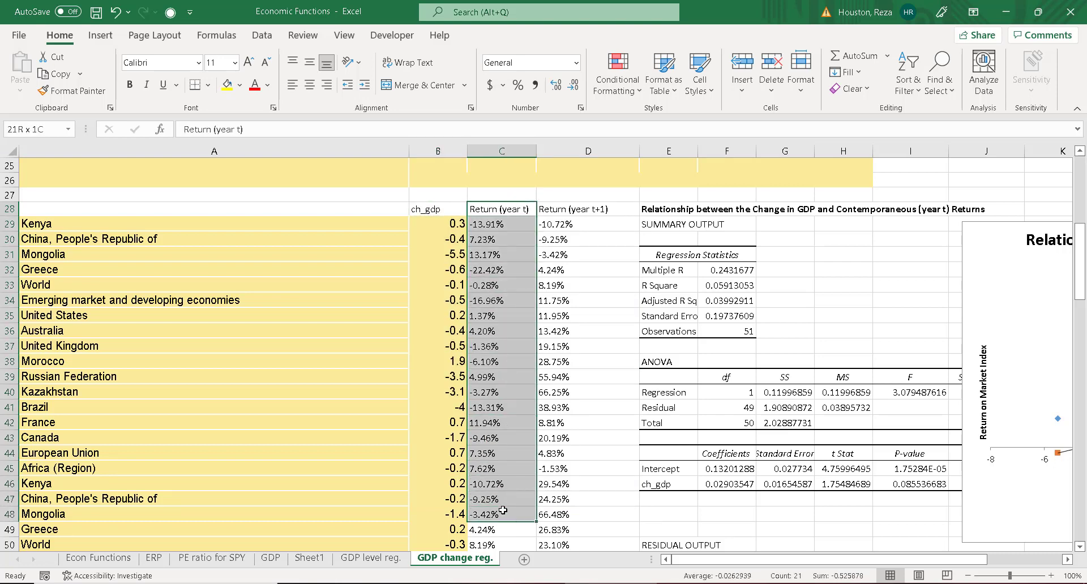
pyautogui.click(502, 508)
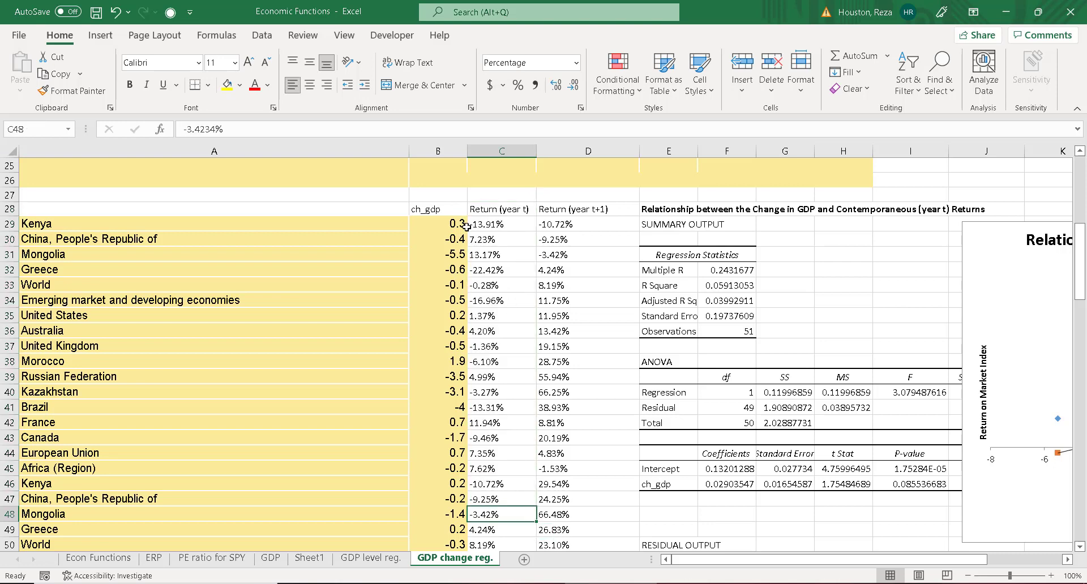
pyautogui.moveTo(438, 220); pyautogui.dragTo(481, 227)
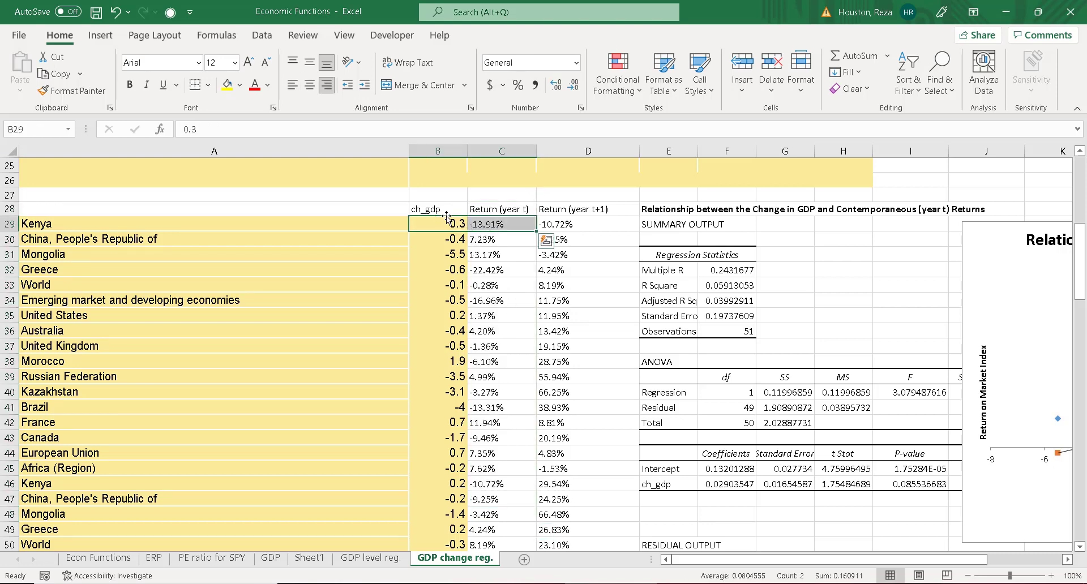
pyautogui.moveTo(429, 225); pyautogui.dragTo(452, 231)
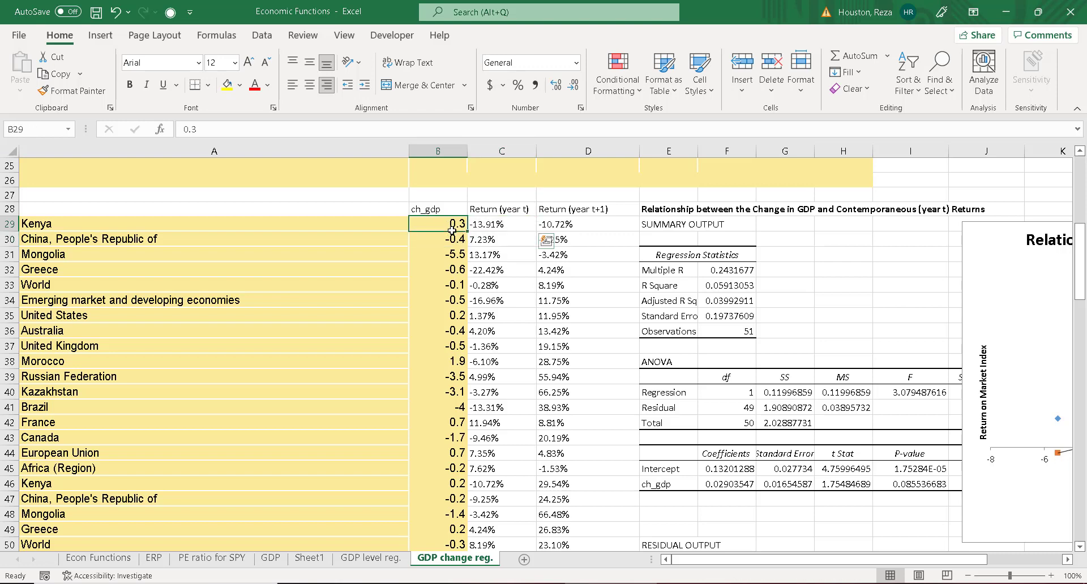
pyautogui.click(506, 226)
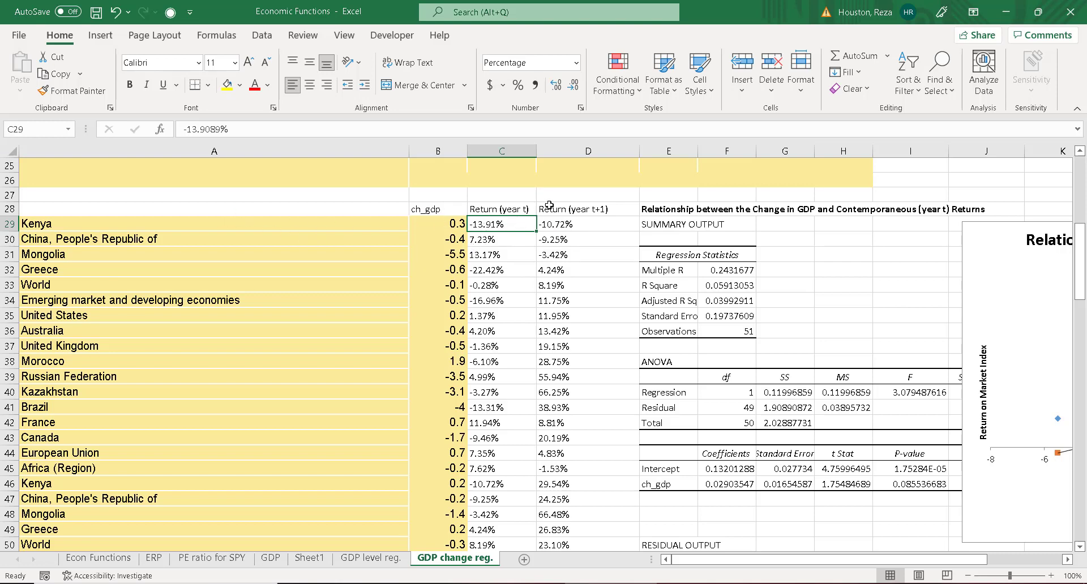
pyautogui.moveTo(556, 211); pyautogui.dragTo(560, 470)
pyautogui.click(475, 260)
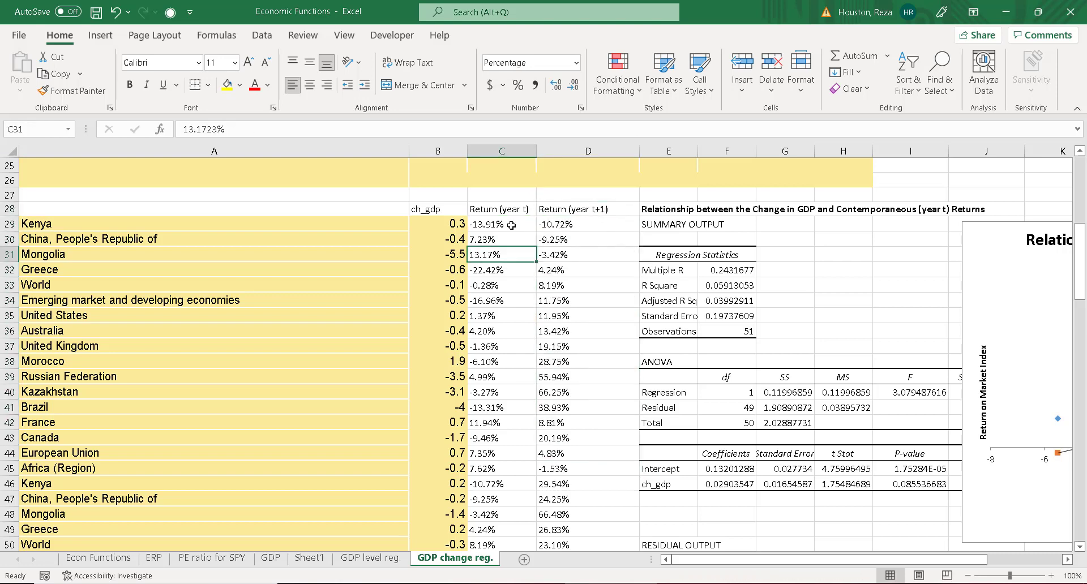
pyautogui.moveTo(482, 209); pyautogui.dragTo(490, 380)
pyautogui.click(500, 254)
pyautogui.moveTo(505, 214); pyautogui.dragTo(496, 272)
pyautogui.moveTo(450, 215); pyautogui.dragTo(450, 271)
# Review the Observations and Adjusted R Square statistics of the contemporaneous regression and widen column E to fit its labels
pyautogui.click(736, 334)
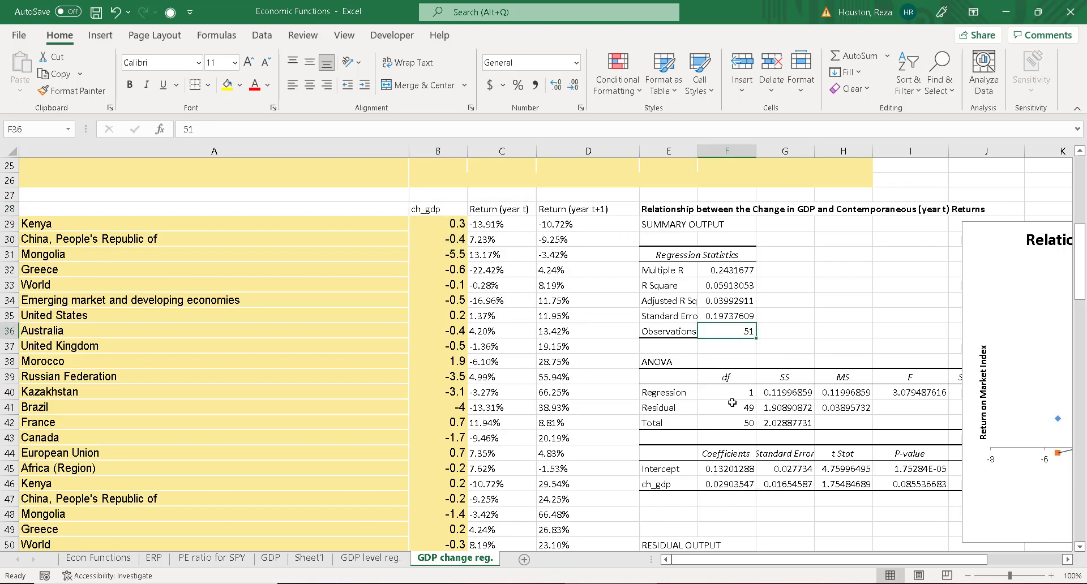
pyautogui.moveTo(687, 303); pyautogui.dragTo(718, 302)
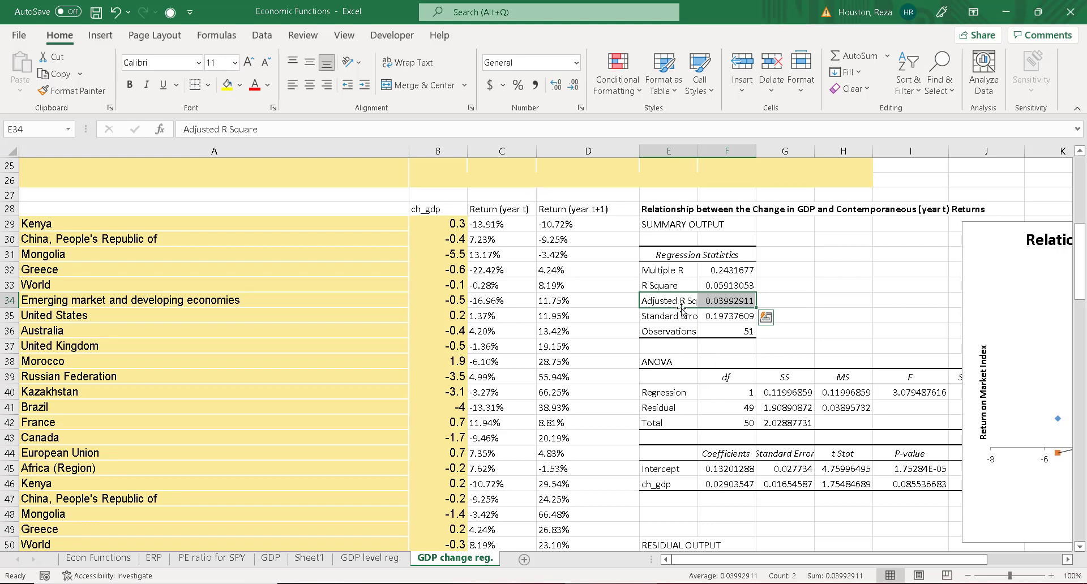
pyautogui.moveTo(697, 151); pyautogui.dragTo(754, 152)
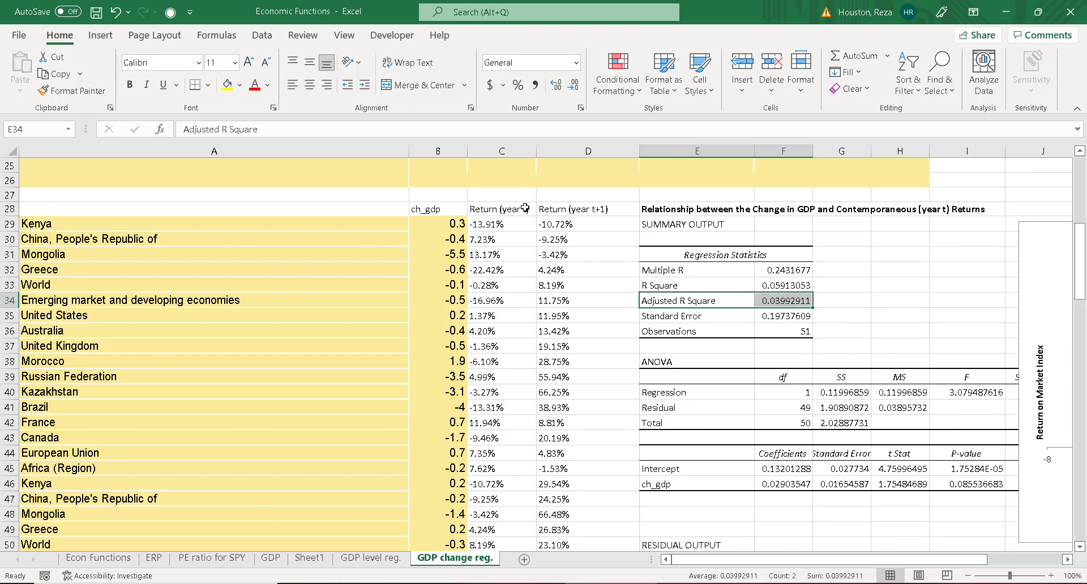
# Examine the ch_gdp coefficient and its P-value in the contemporaneous regression against the Return (year t) data
pyautogui.click(507, 208)
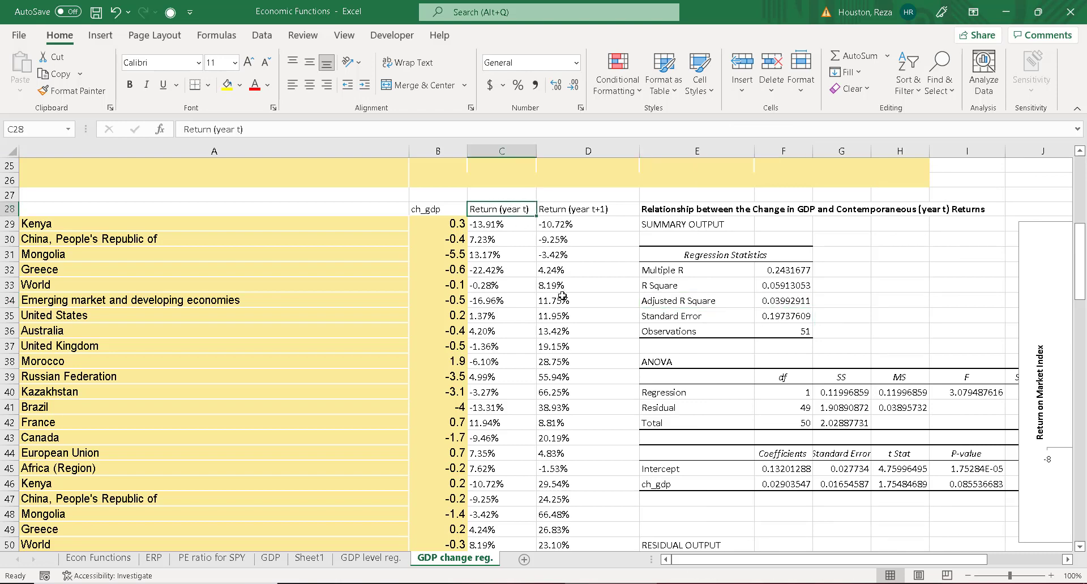
pyautogui.moveTo(793, 349); pyautogui.dragTo(778, 480)
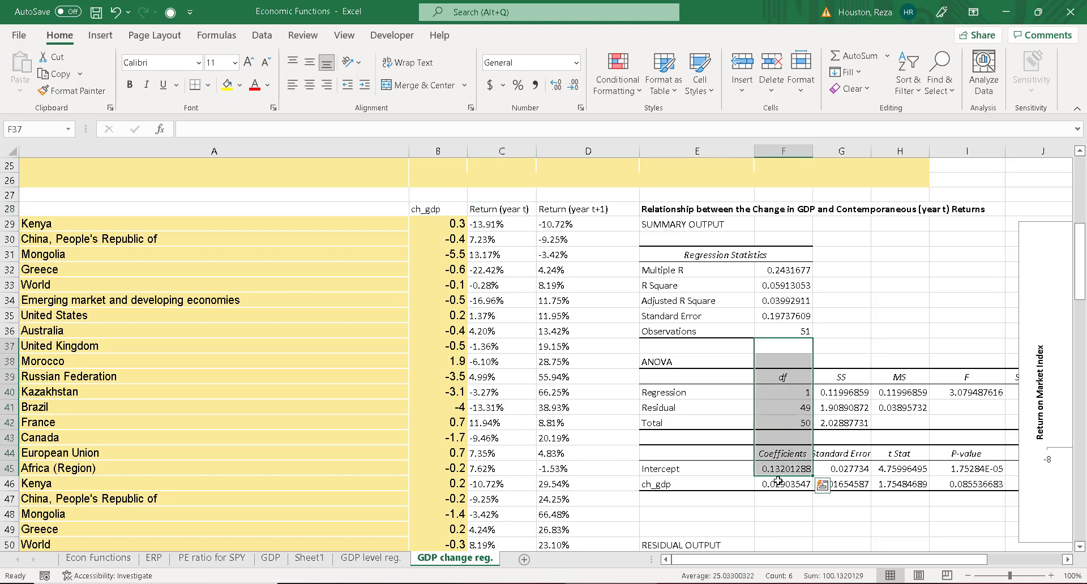
pyautogui.click(779, 484)
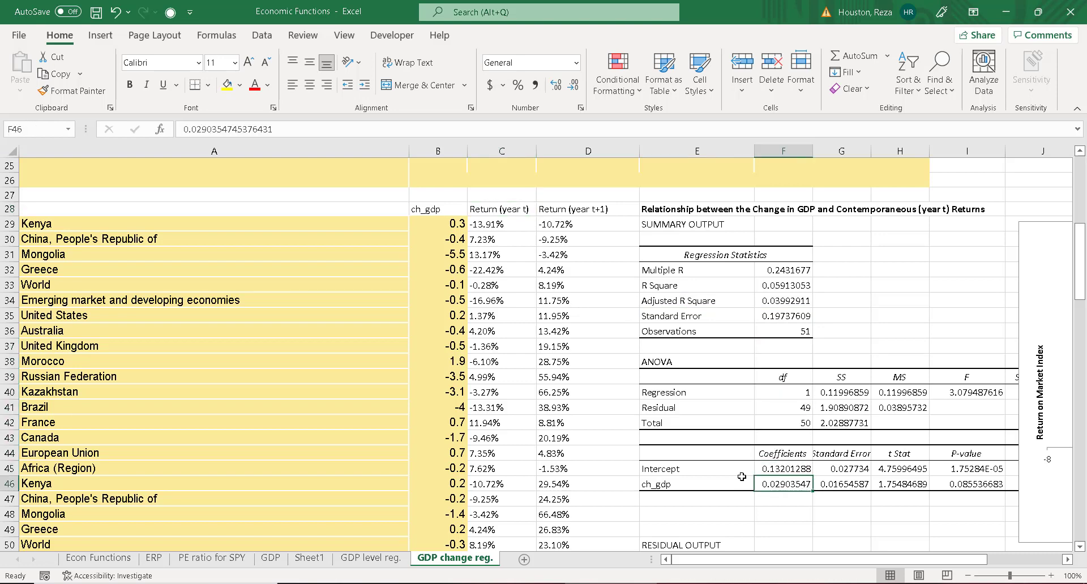
pyautogui.moveTo(738, 482); pyautogui.dragTo(767, 484)
pyautogui.click(780, 484)
pyautogui.moveTo(498, 238); pyautogui.dragTo(491, 357)
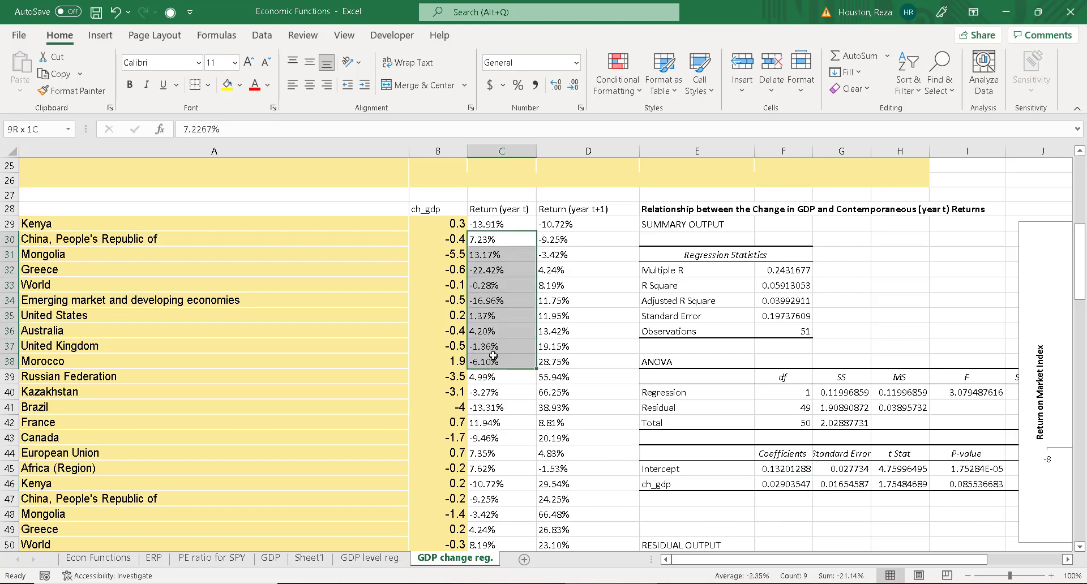
pyautogui.click(497, 221)
pyautogui.click(942, 484)
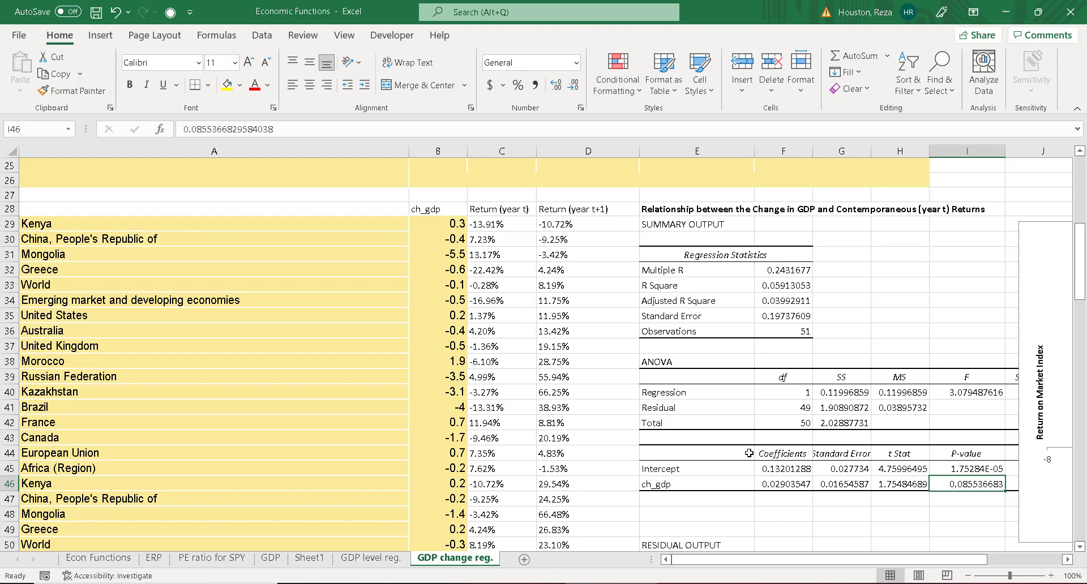
# Bring the whole GDP change and contemporaneous returns chart into view over the data, and move it back beside the regression output
pyautogui.click(1035, 249)
pyautogui.moveTo(1034, 246); pyautogui.dragTo(450, 223)
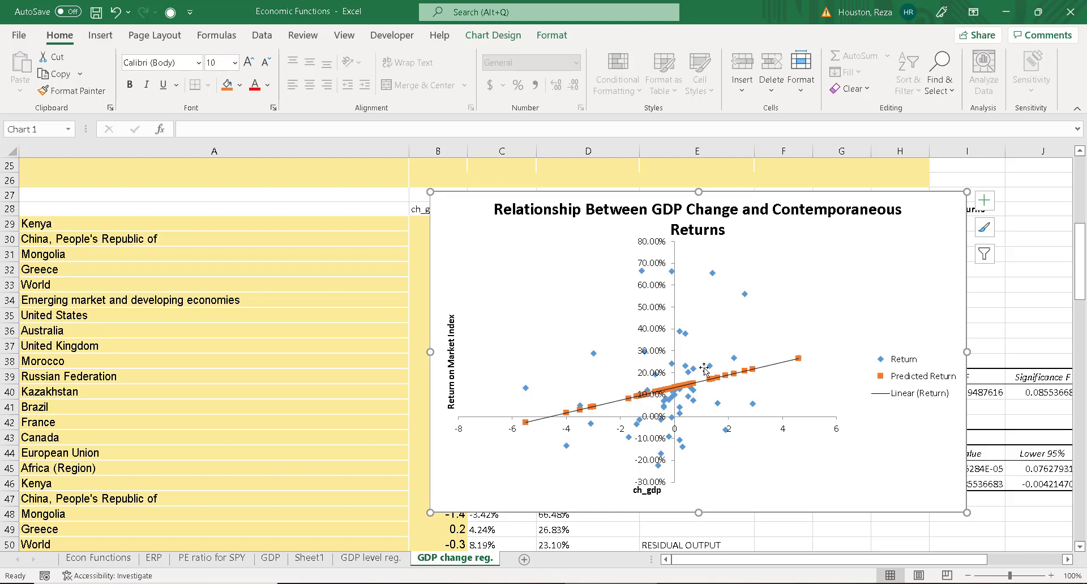
pyautogui.moveTo(503, 249); pyautogui.dragTo(914, 290)
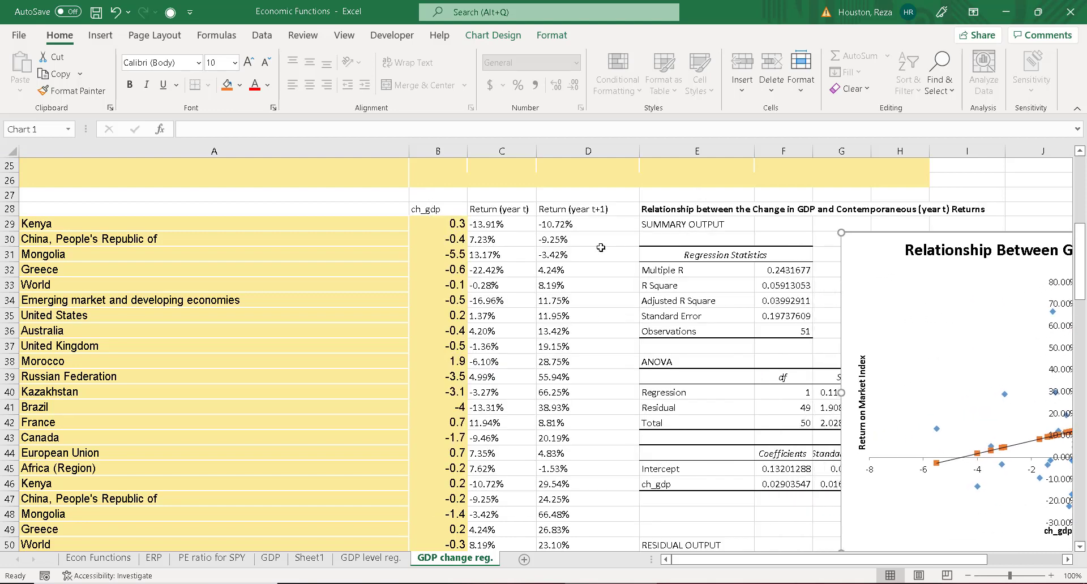
# Examine the Return (year t+1) column, including Kenya's value, alongside the ch_gdp column
pyautogui.click(596, 210)
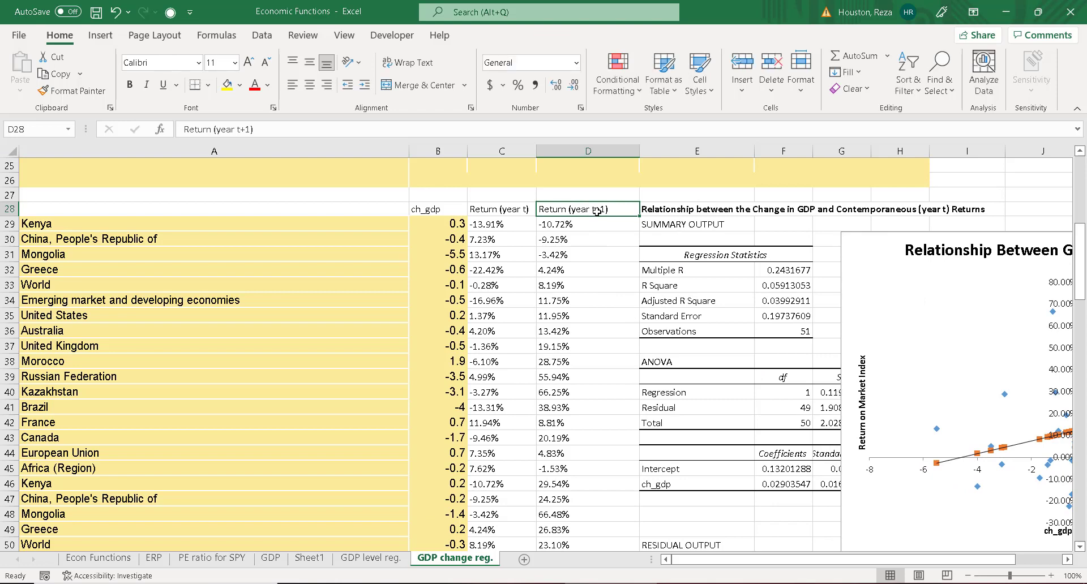
pyautogui.moveTo(596, 210); pyautogui.dragTo(611, 403)
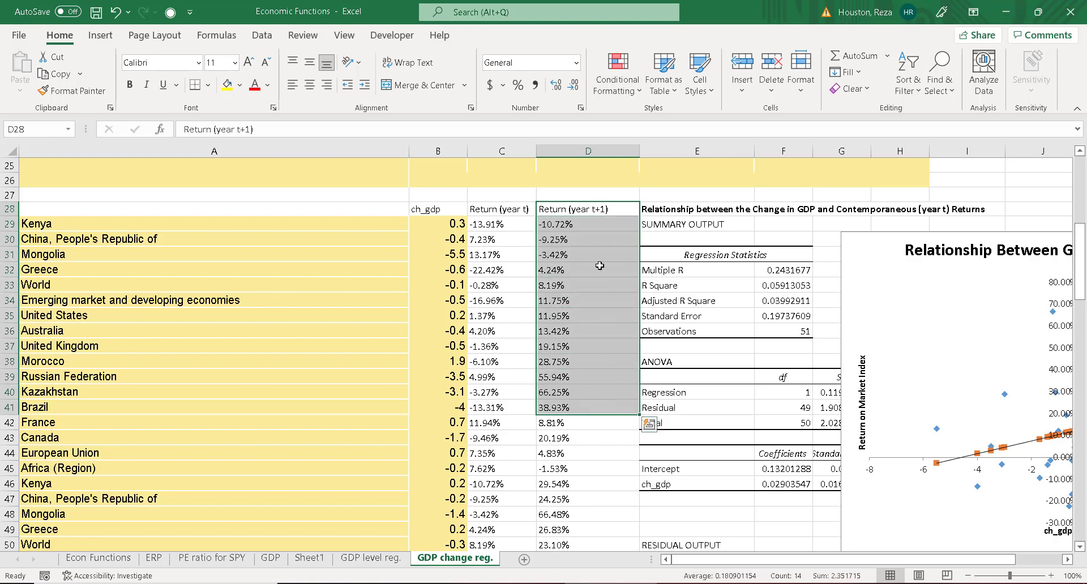
pyautogui.click(597, 222)
pyautogui.moveTo(592, 205); pyautogui.dragTo(589, 315)
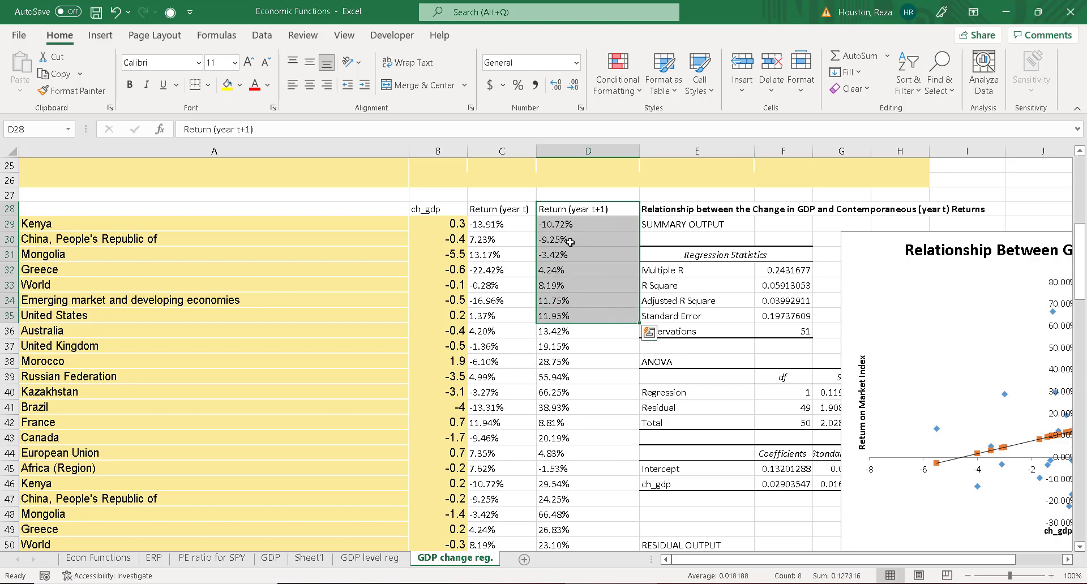
pyautogui.click(566, 224)
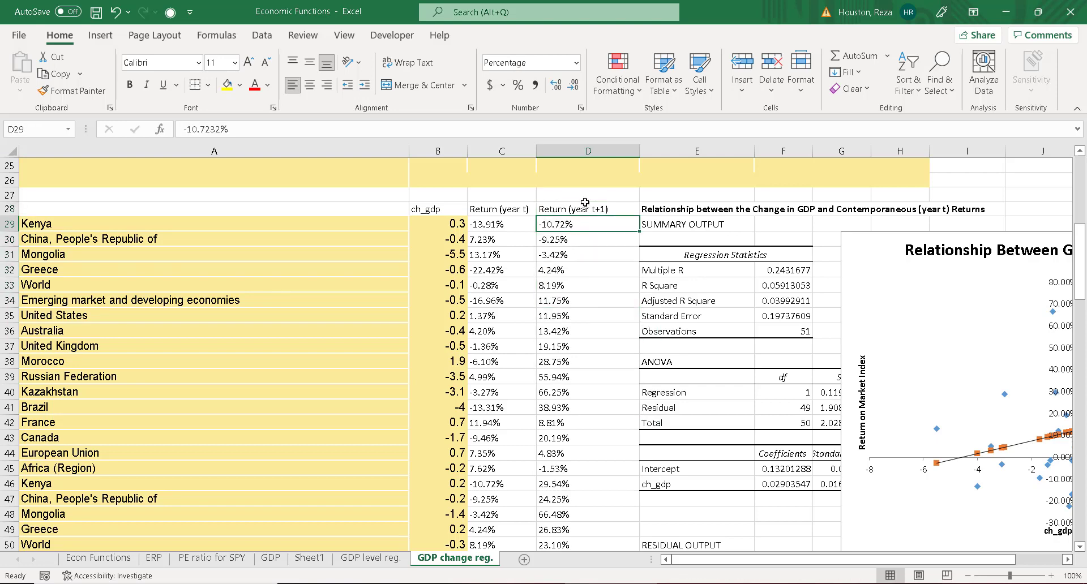
pyautogui.moveTo(586, 209); pyautogui.dragTo(588, 348)
pyautogui.moveTo(447, 210); pyautogui.dragTo(444, 356)
# Examine the GDP change and Next Year's Market Returns regression: the ch_gdp coefficient and P-value, the Observations and the total degrees of freedom
pyautogui.scroll(-11, 444, 355)
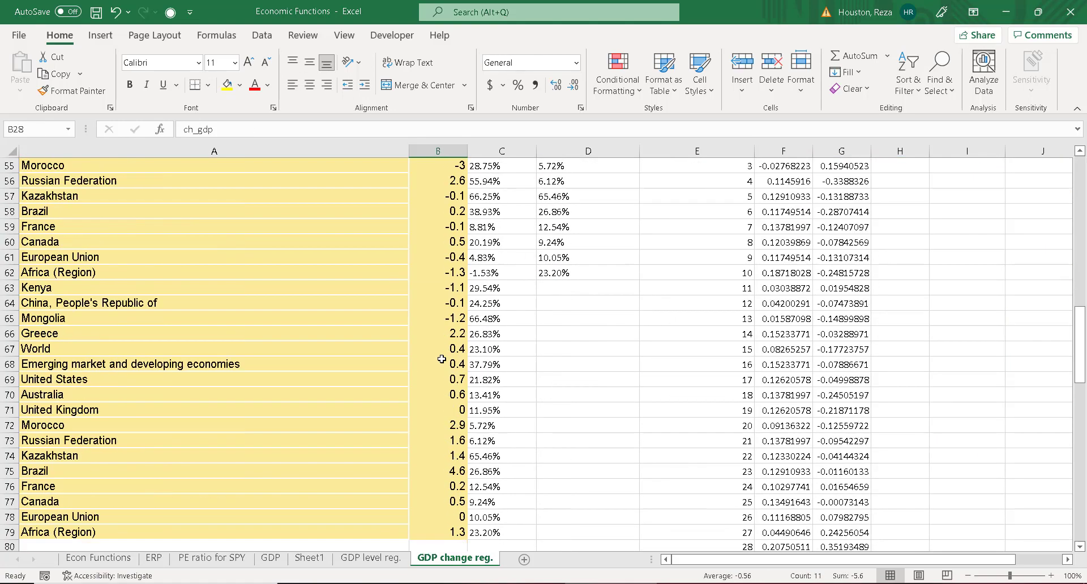
pyautogui.scroll(-20, 445, 355)
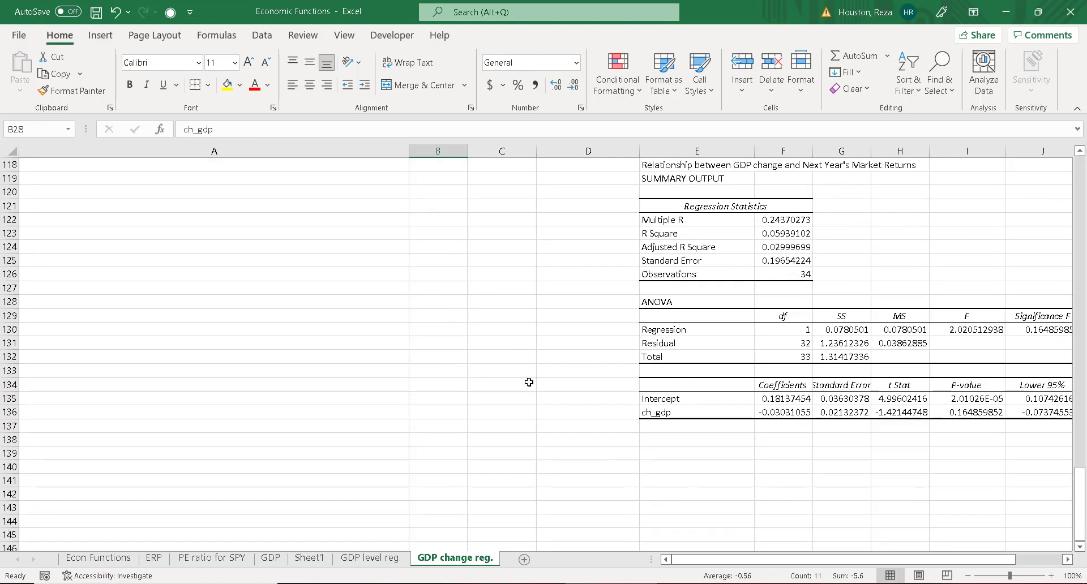
pyautogui.hscroll(2, 699, 563)
pyautogui.scroll(1, 699, 564)
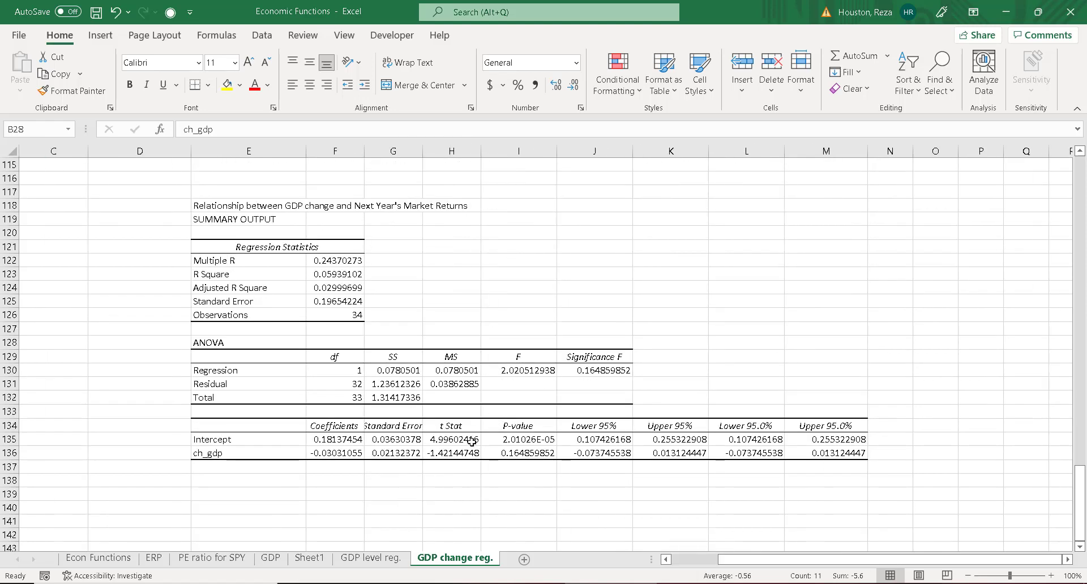
pyautogui.moveTo(324, 455); pyautogui.dragTo(506, 459)
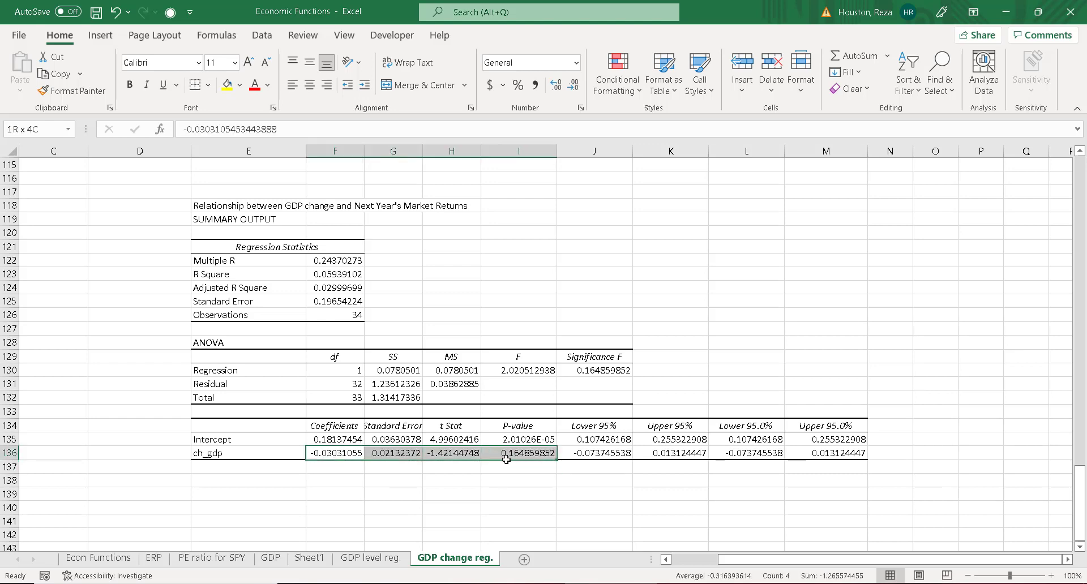
pyautogui.click(263, 453)
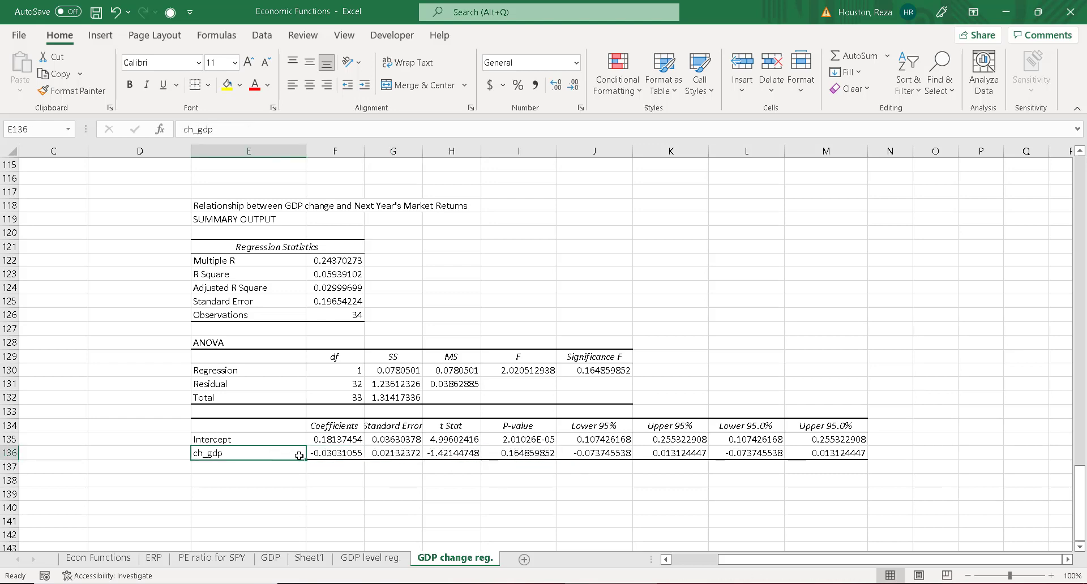
pyautogui.click(331, 455)
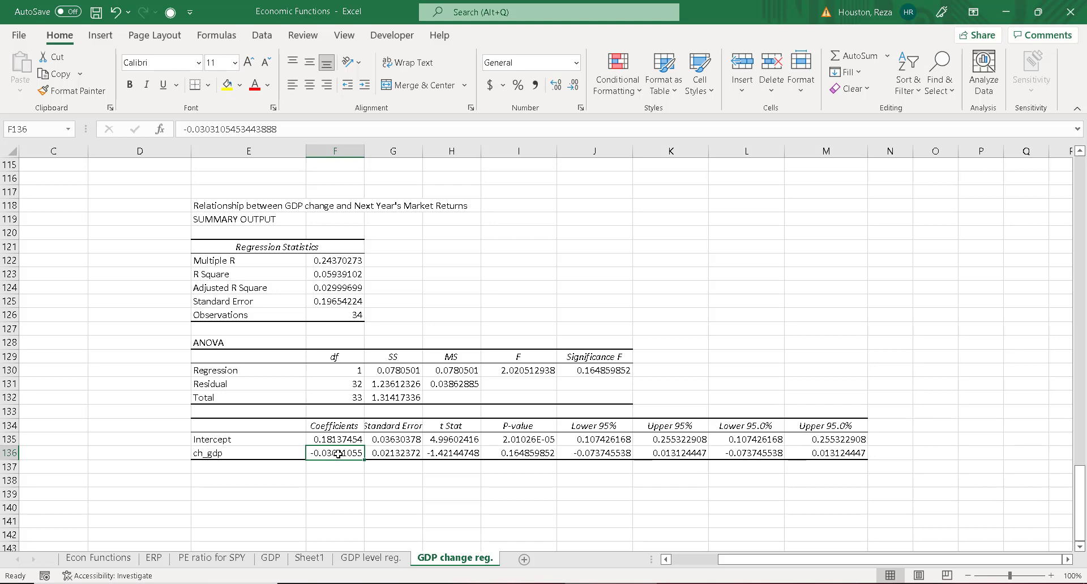
pyautogui.click(250, 453)
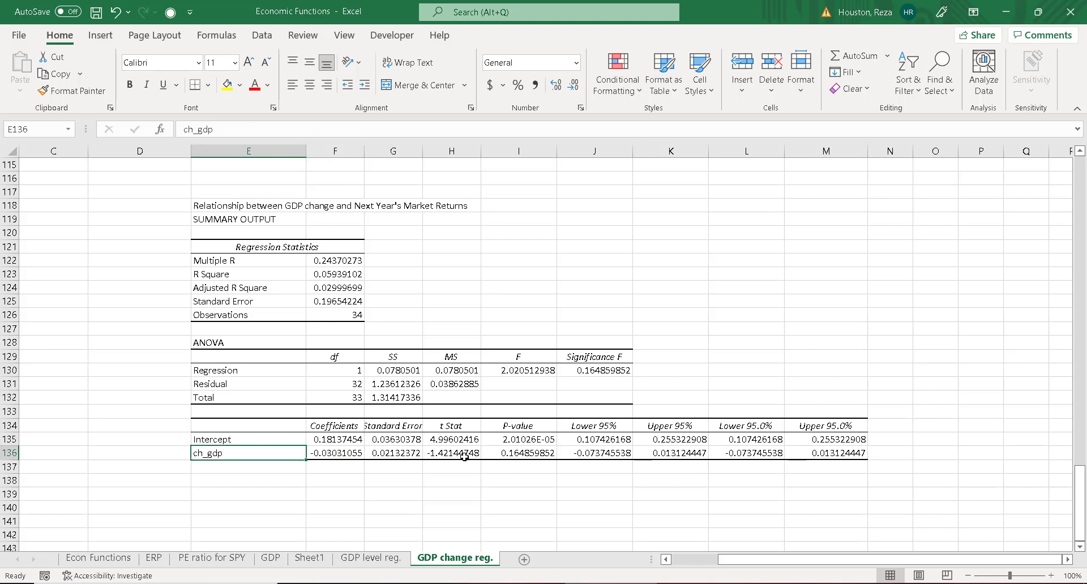
pyautogui.click(487, 454)
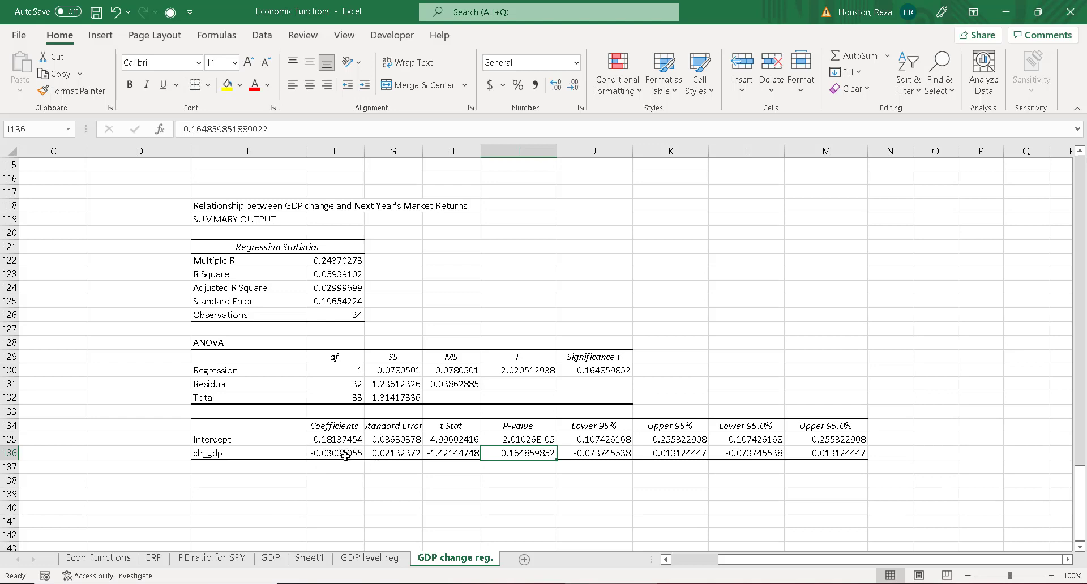
pyautogui.moveTo(336, 451)
pyautogui.mouseDown()
pyautogui.moveTo(226, 451)
pyautogui.moveTo(334, 450)
pyautogui.mouseUp()
pyautogui.click(331, 311)
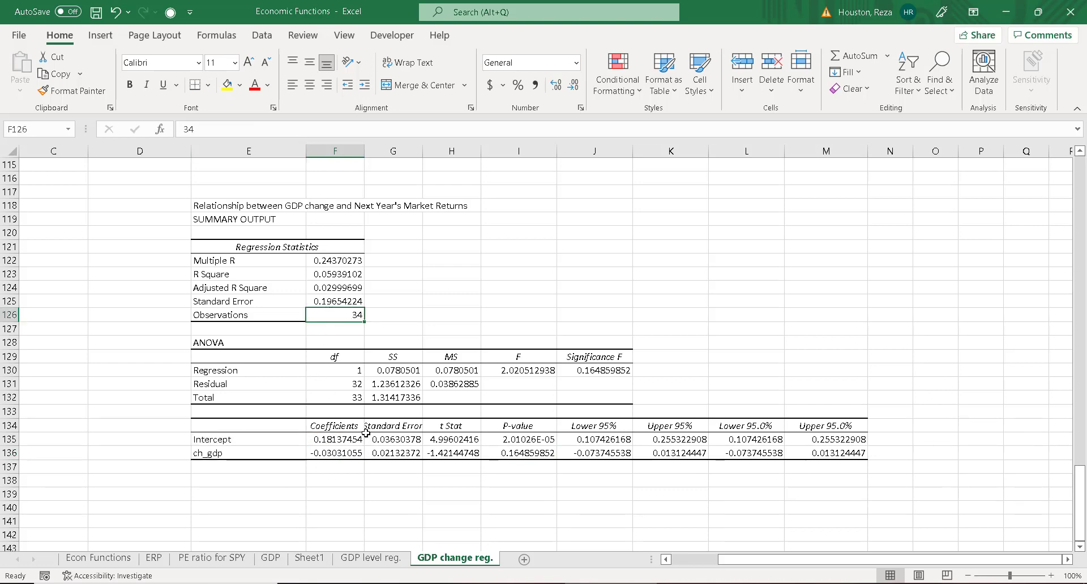
pyautogui.click(346, 401)
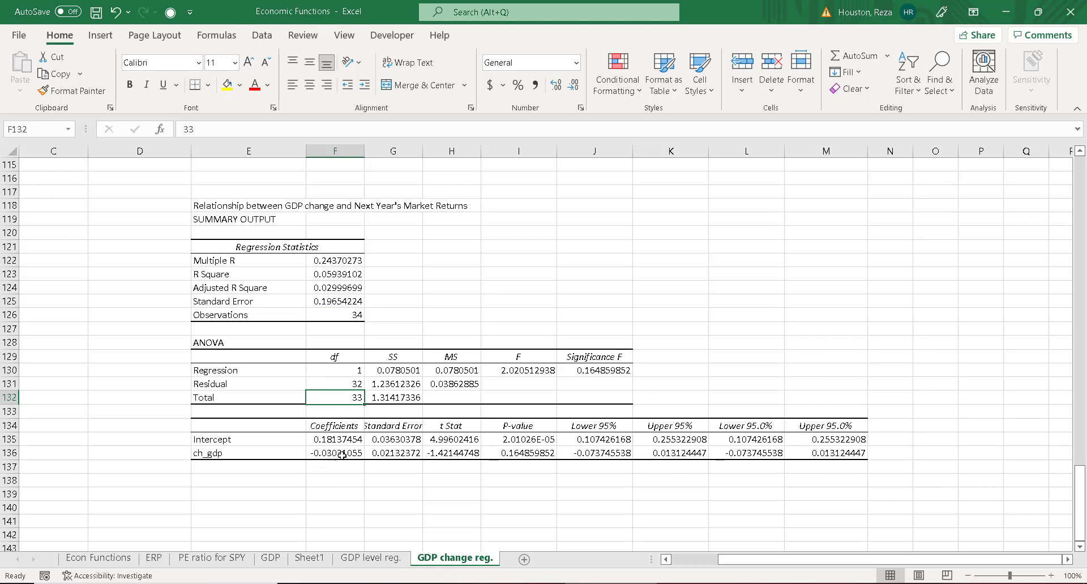
pyautogui.click(353, 454)
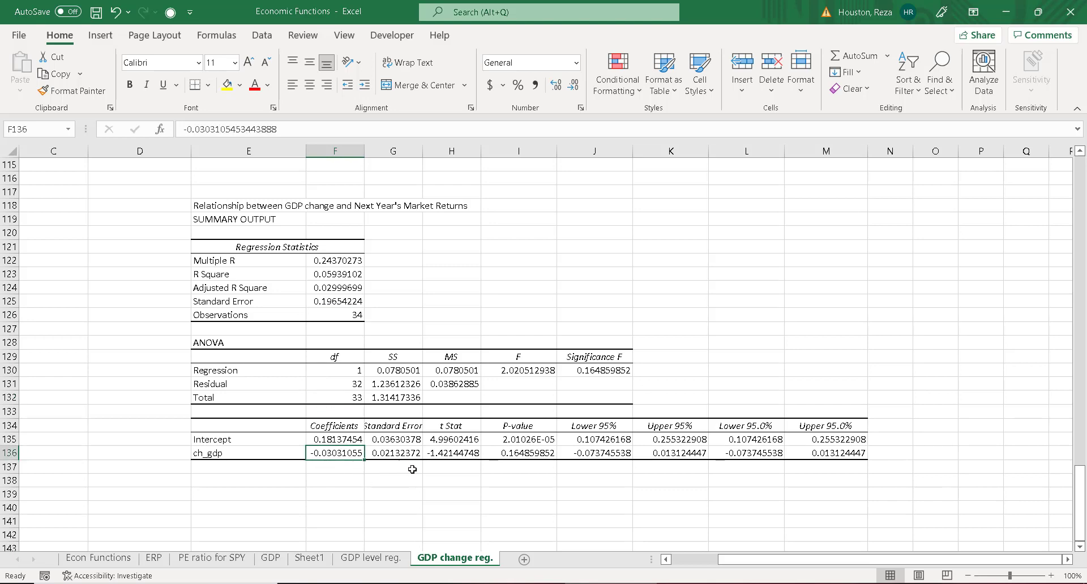
# Move the contemporaneous returns chart over to column L, and select the ch_gdp row and label in that regression's coefficient table
pyautogui.scroll(20, 352, 417)
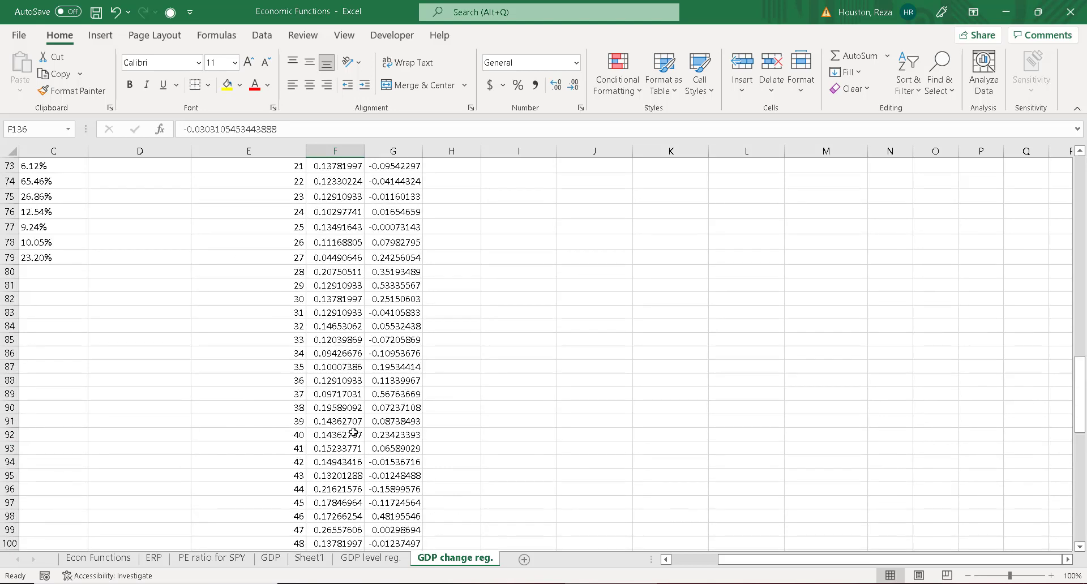
pyautogui.moveTo(422, 440); pyautogui.dragTo(789, 336)
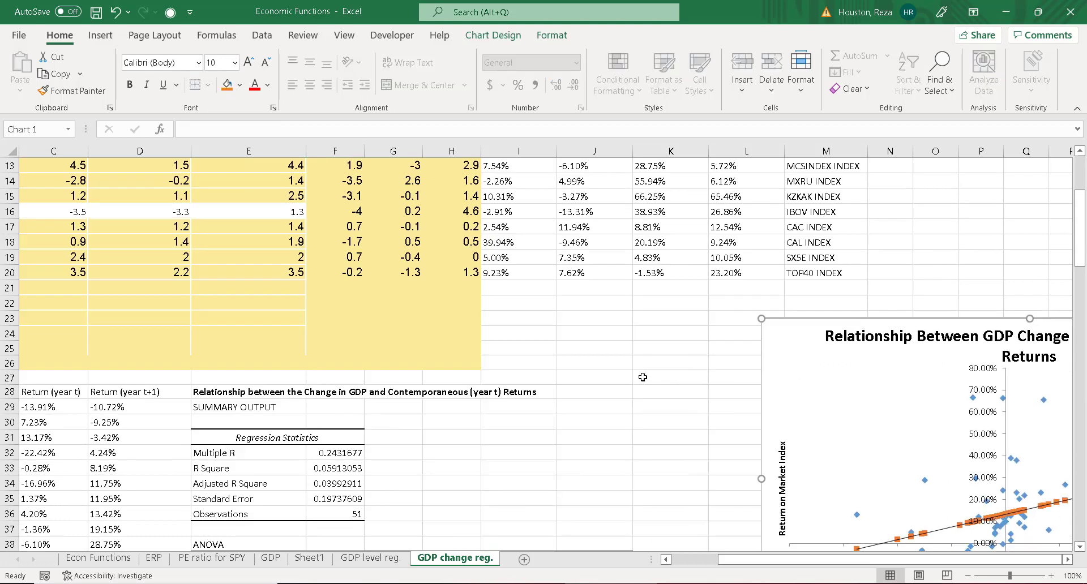
pyautogui.scroll(-6, 521, 365)
pyautogui.moveTo(518, 400); pyautogui.dragTo(353, 396)
pyautogui.click(286, 396)
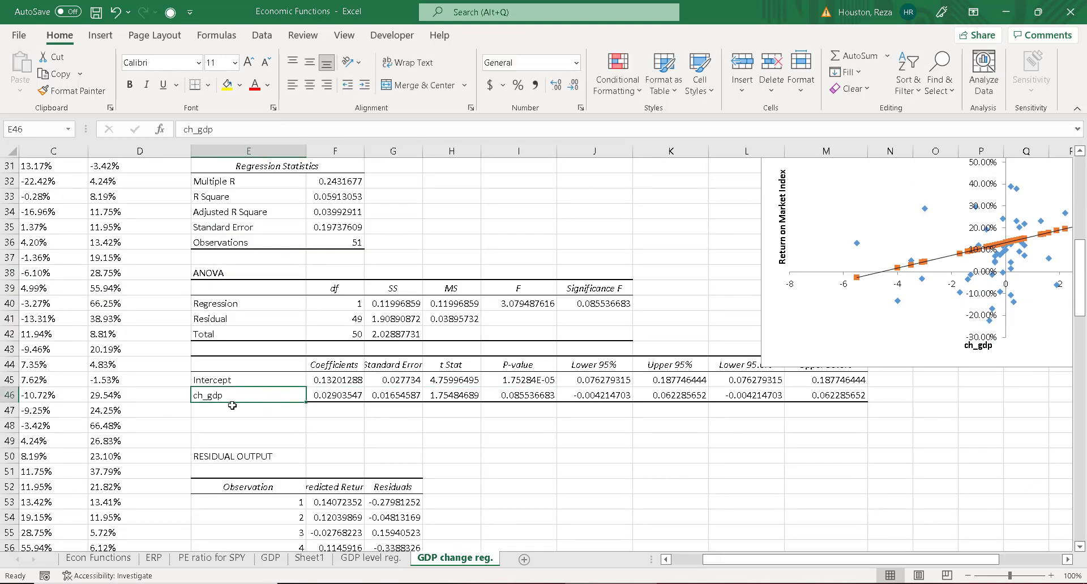
# Select the Return (year t) heading, and examine the ch_gdp row and its P-value in the GDP change and Next Year's Market Returns regression
pyautogui.scroll(3, 148, 393)
pyautogui.click(56, 251)
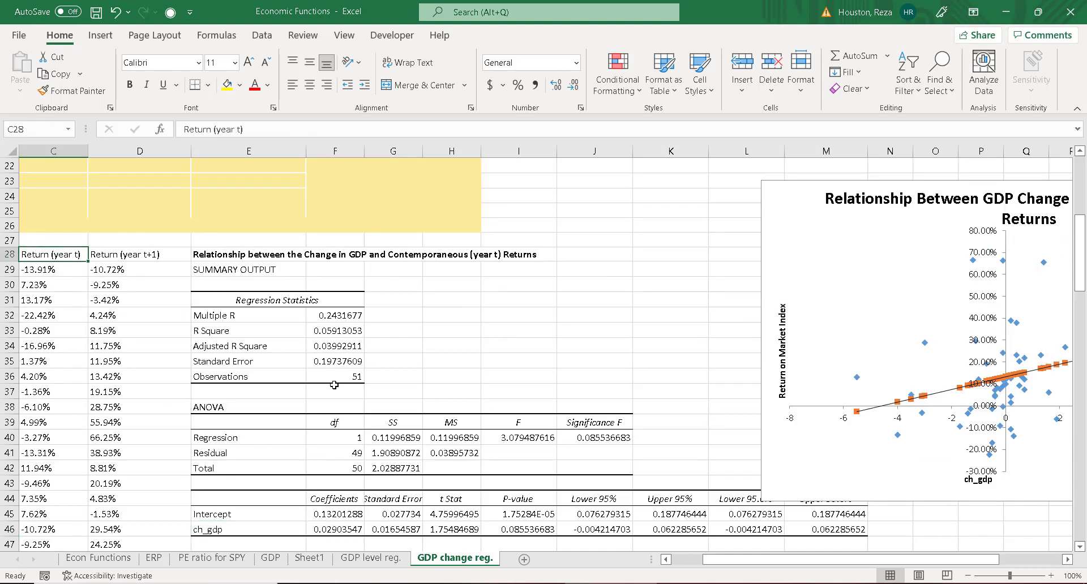
pyautogui.scroll(-20, 334, 396)
pyautogui.scroll(-9, 336, 434)
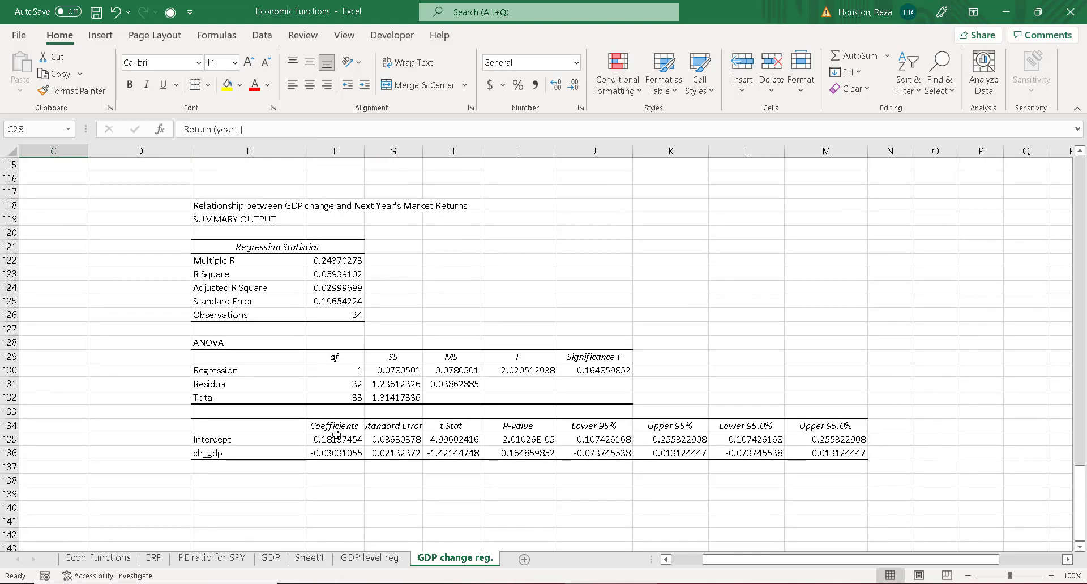
pyautogui.click(507, 330)
pyautogui.moveTo(466, 332); pyautogui.dragTo(334, 328)
pyautogui.click(230, 333)
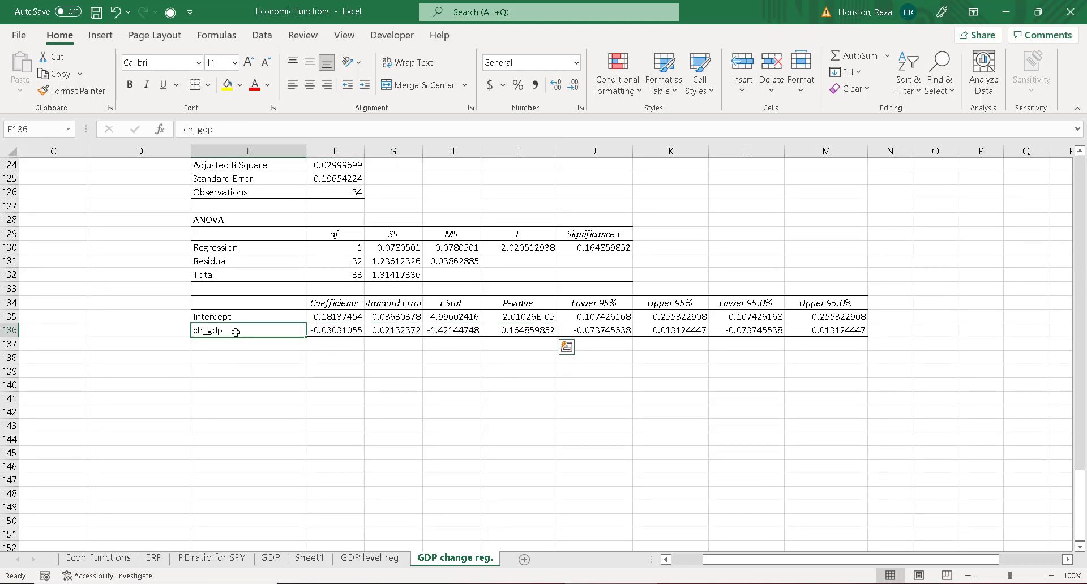
pyautogui.click(494, 330)
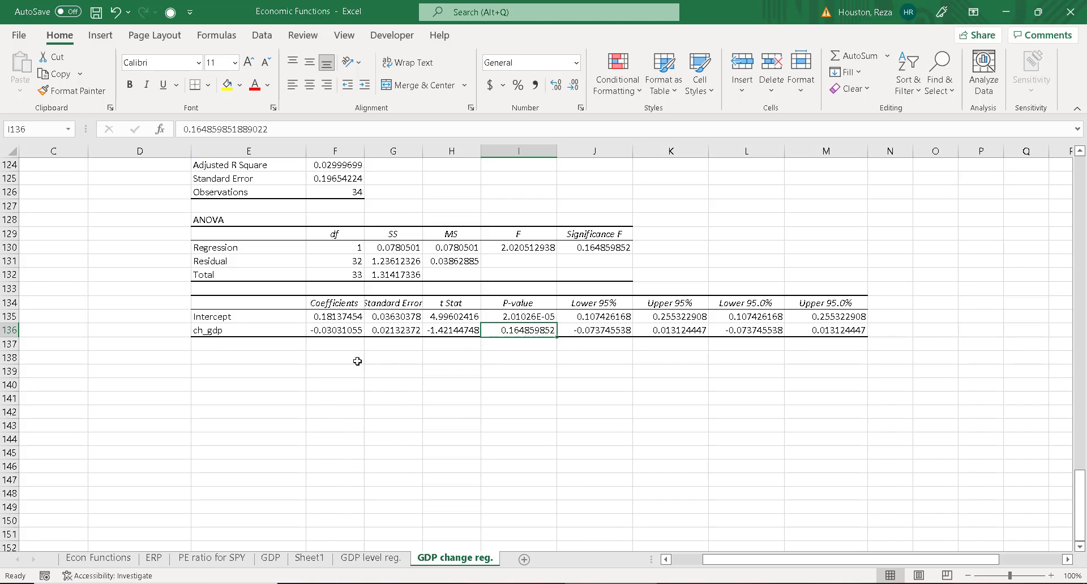
# Go back to the contemporaneous returns regression and bring the country names and ch_gdp column beside it into view
pyautogui.scroll(10, 228, 391)
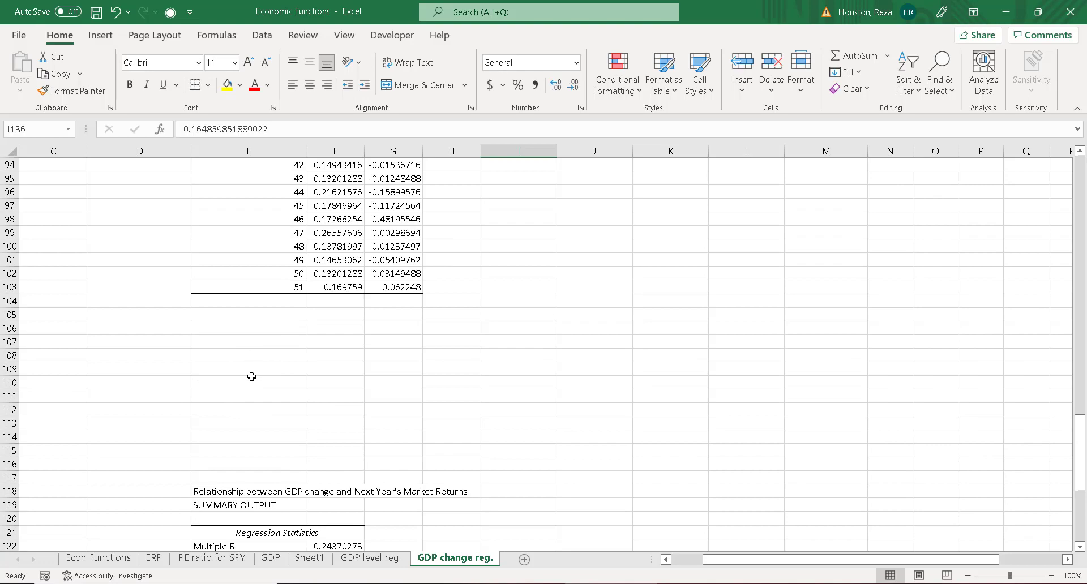
pyautogui.scroll(15, 249, 390)
pyautogui.scroll(14, 243, 422)
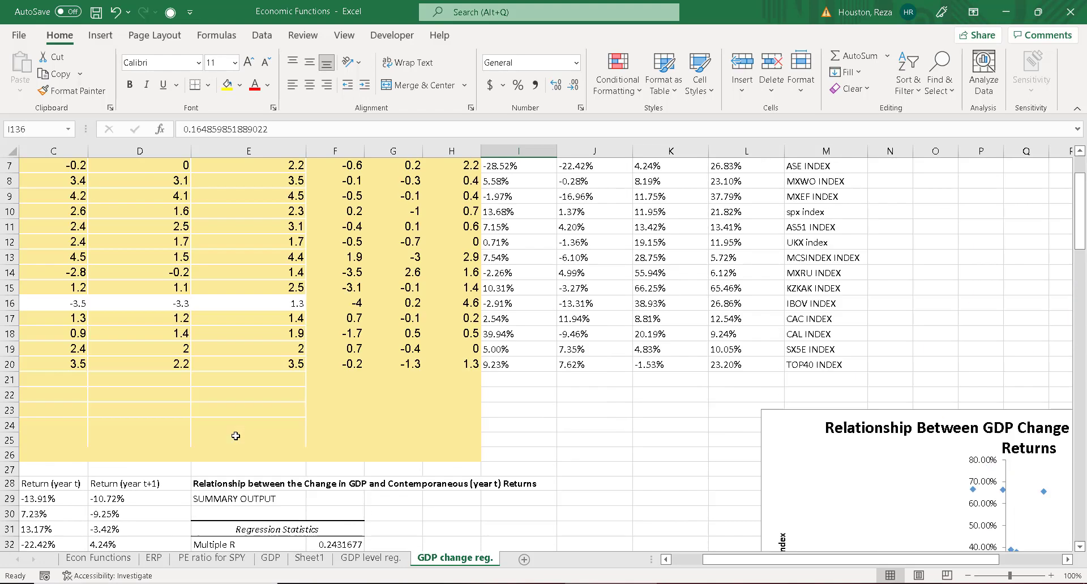
pyautogui.scroll(-6, 234, 431)
pyautogui.moveTo(280, 406); pyautogui.dragTo(57, 377)
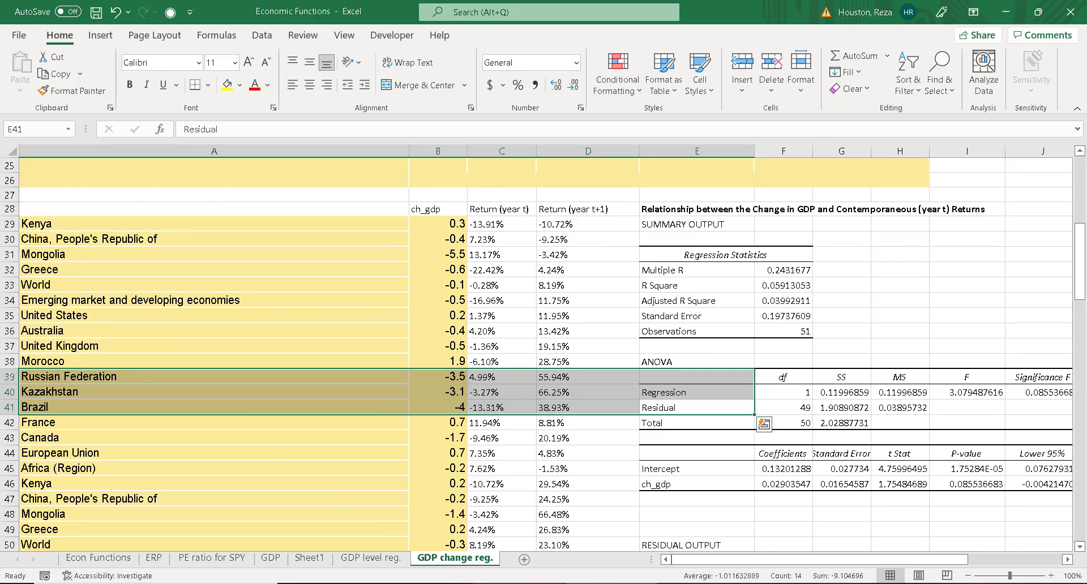